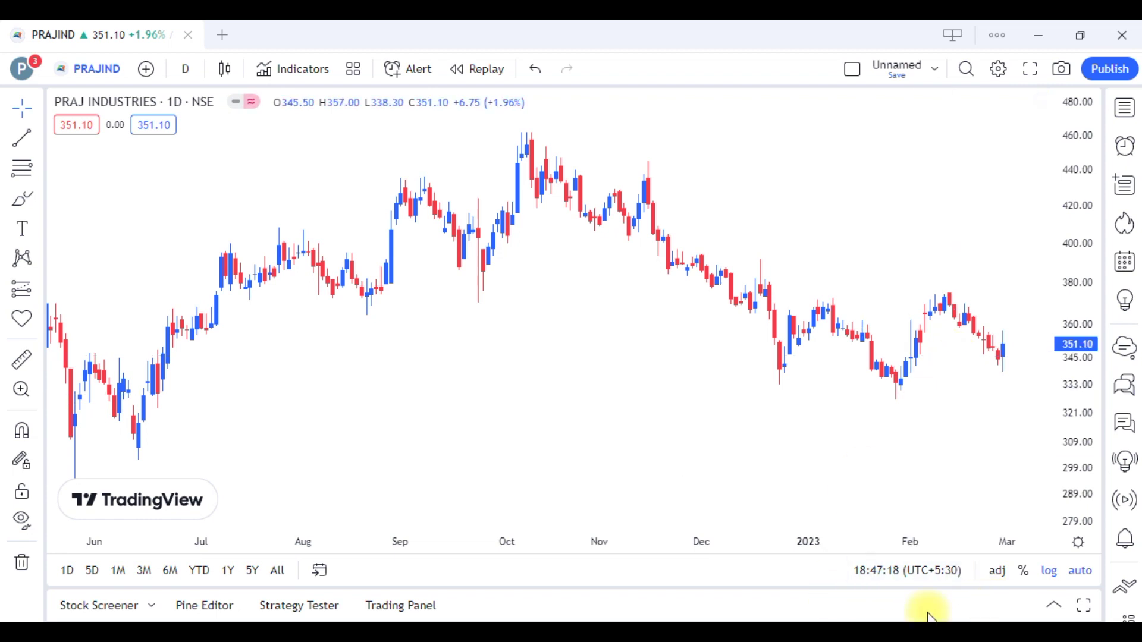
Connect the Paper Trading simulated account from the Trading Panel, giving a 100 000.00 USD balance
left_click_drag(359, 619, 440, 586)
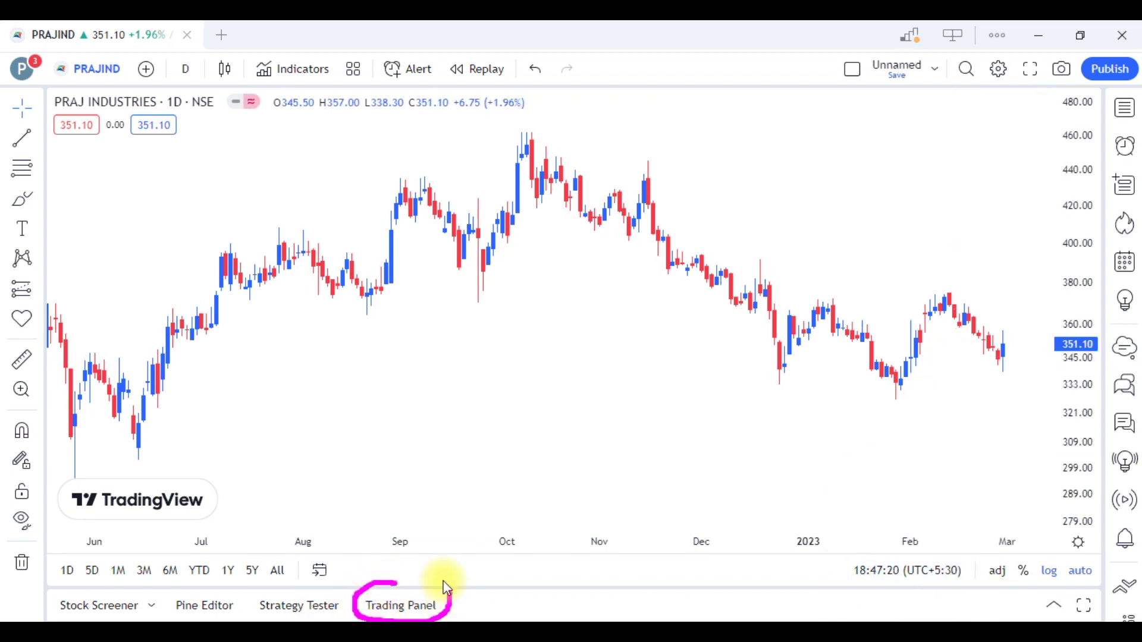
left_click(407, 605)
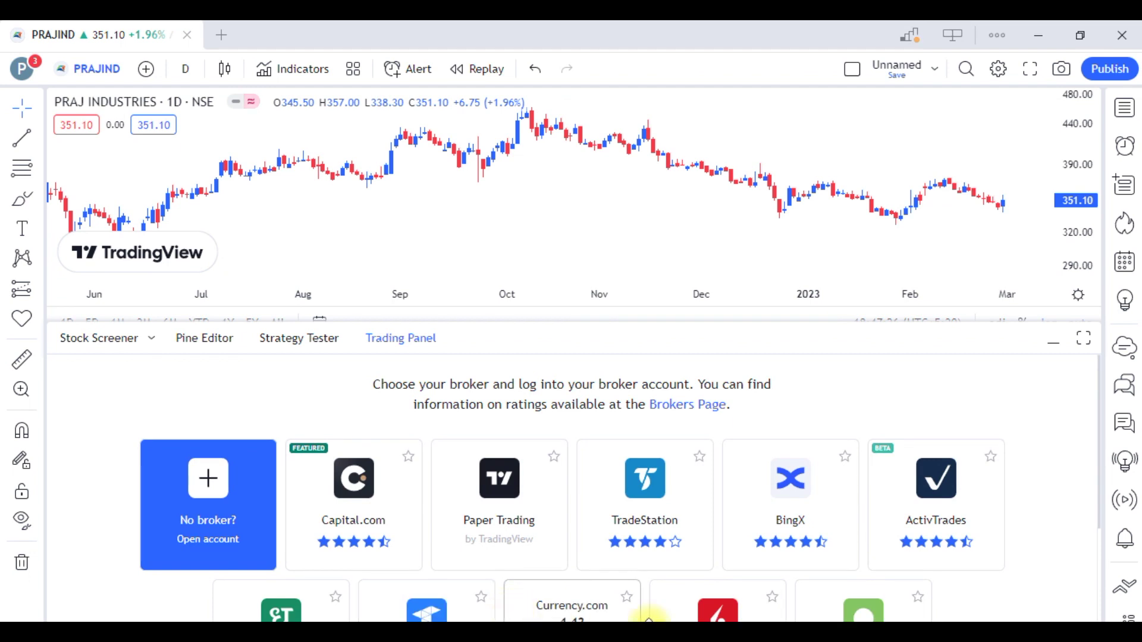
mouse_move(502, 446)
left_mouse_down()
mouse_move(438, 486)
mouse_move(568, 538)
mouse_move(591, 470)
left_mouse_up()
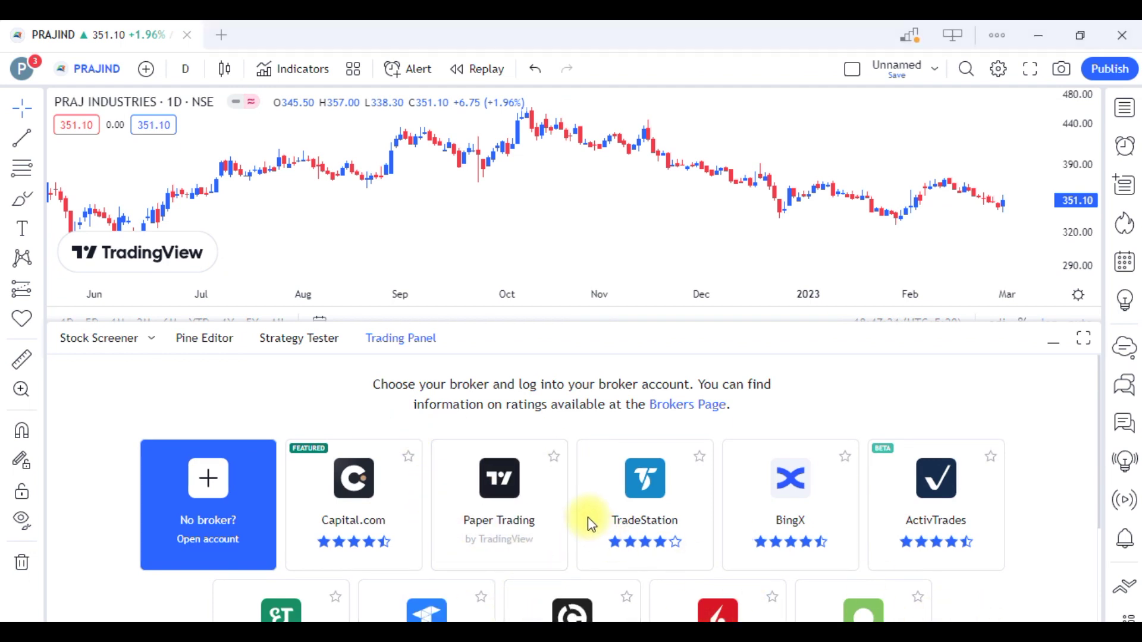
mouse_move(523, 509)
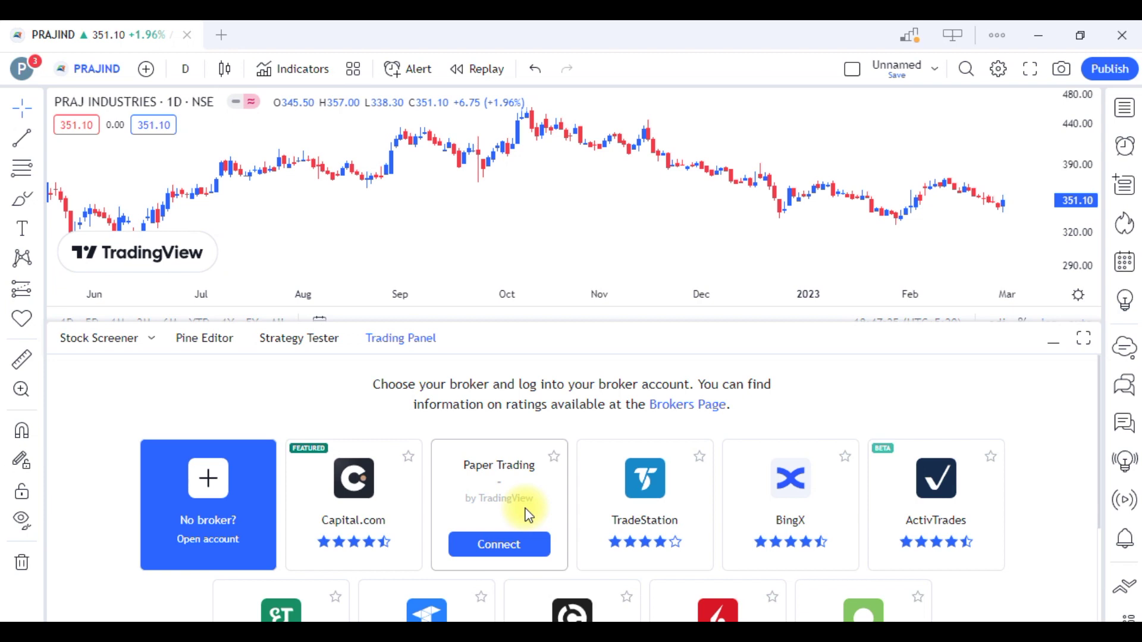
left_click(490, 548)
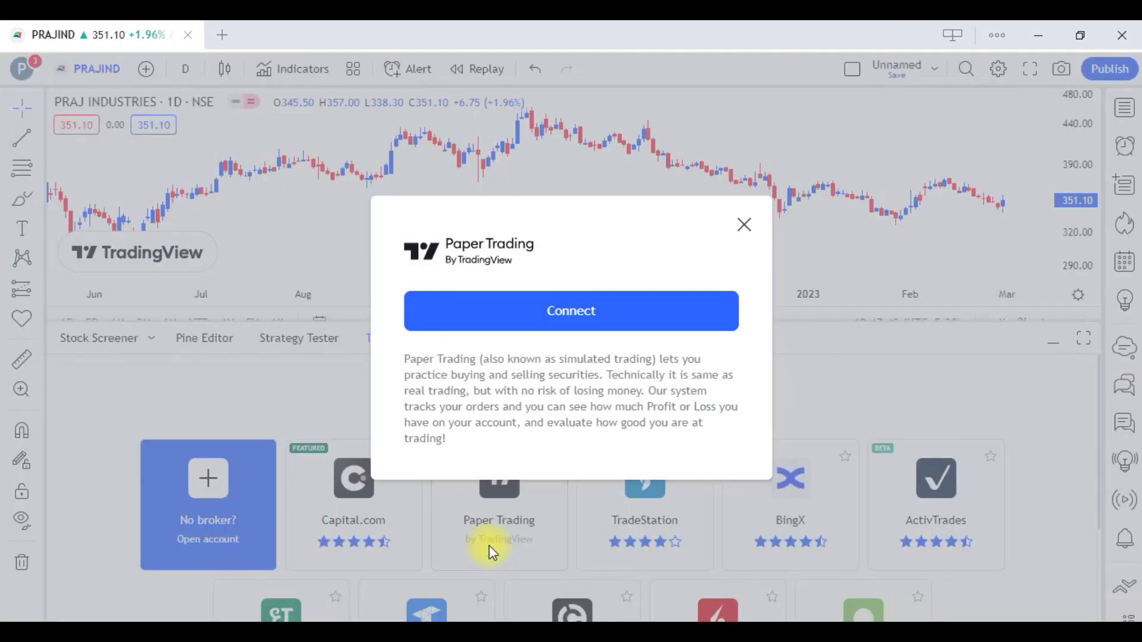
left_click(566, 315)
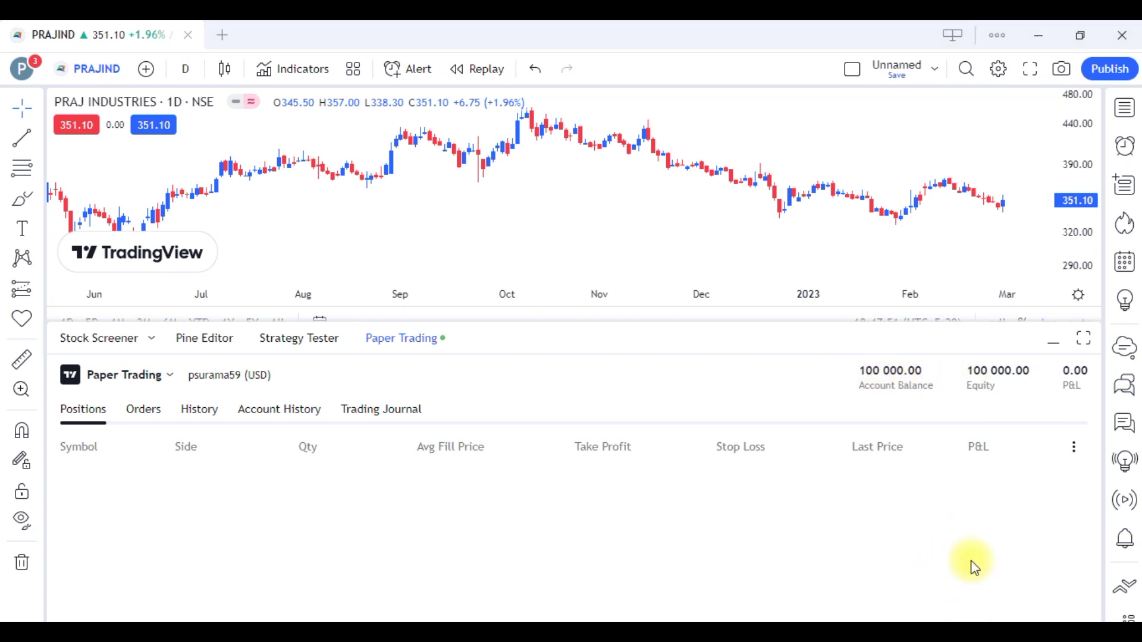
Collapse the Paper Trading panel so the PRAJ Industries daily chart fills the window, Sep through Mar
left_click_drag(868, 387, 873, 320)
mouse_move(89, 348)
left_mouse_down()
mouse_move(153, 415)
mouse_move(71, 308)
left_mouse_up()
left_click(1053, 343)
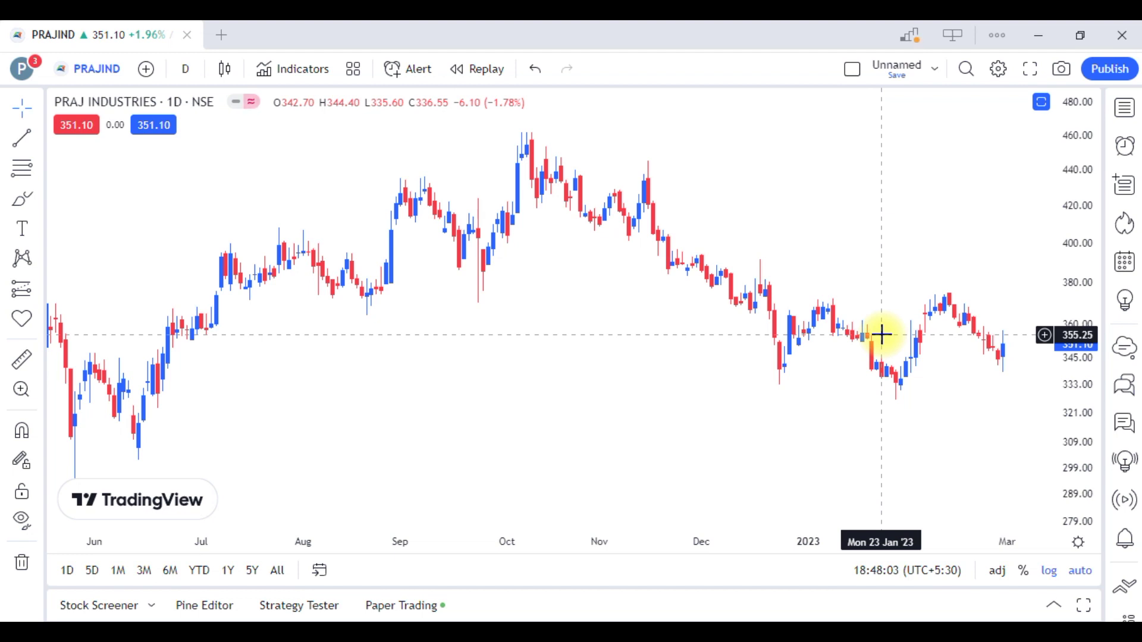
scroll(882, 334, "up", 2)
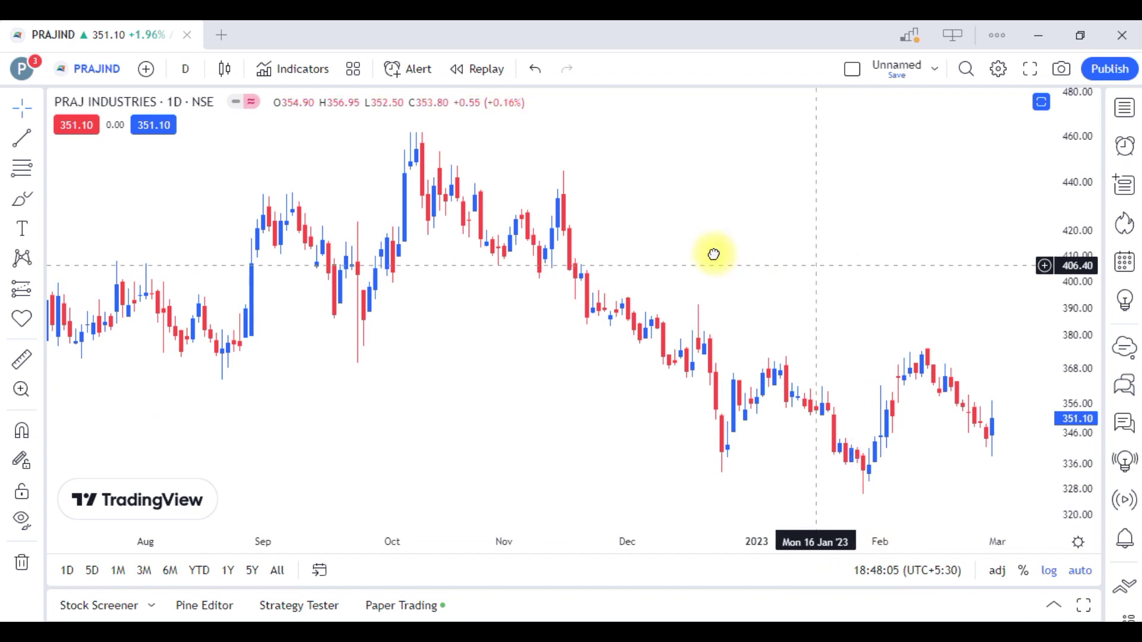
left_click_drag(553, 250, 446, 242)
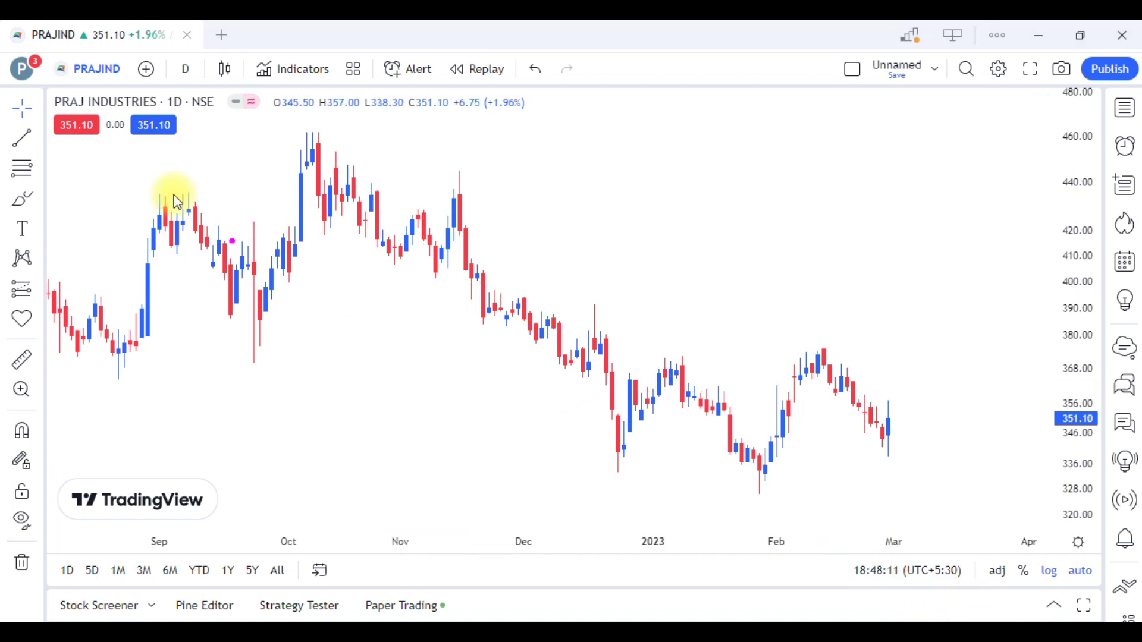
left_click_drag(158, 103, 153, 100)
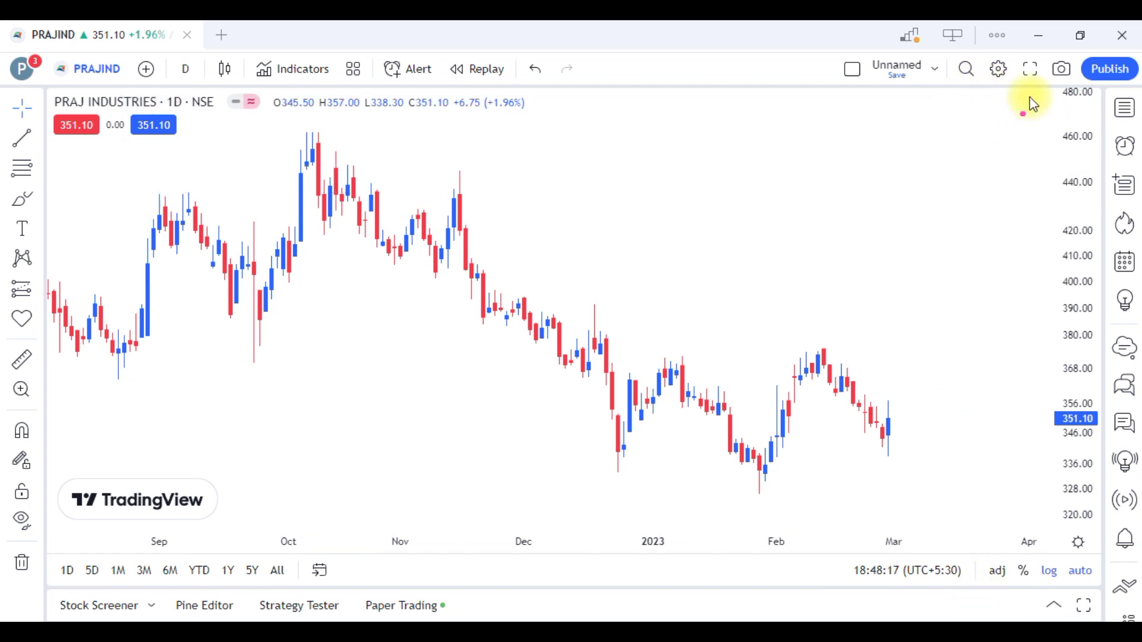
left_click_drag(963, 55, 939, 119)
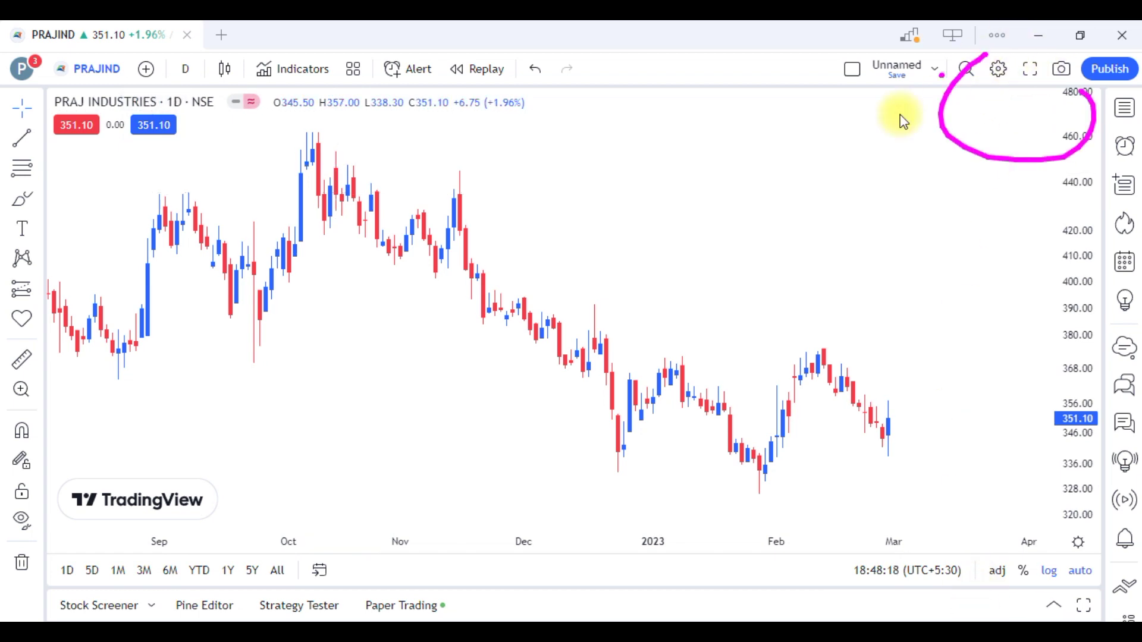
In Chart settings' Trading tab, toggle Buy/sell buttons off and back on, then apply
left_click(1004, 73)
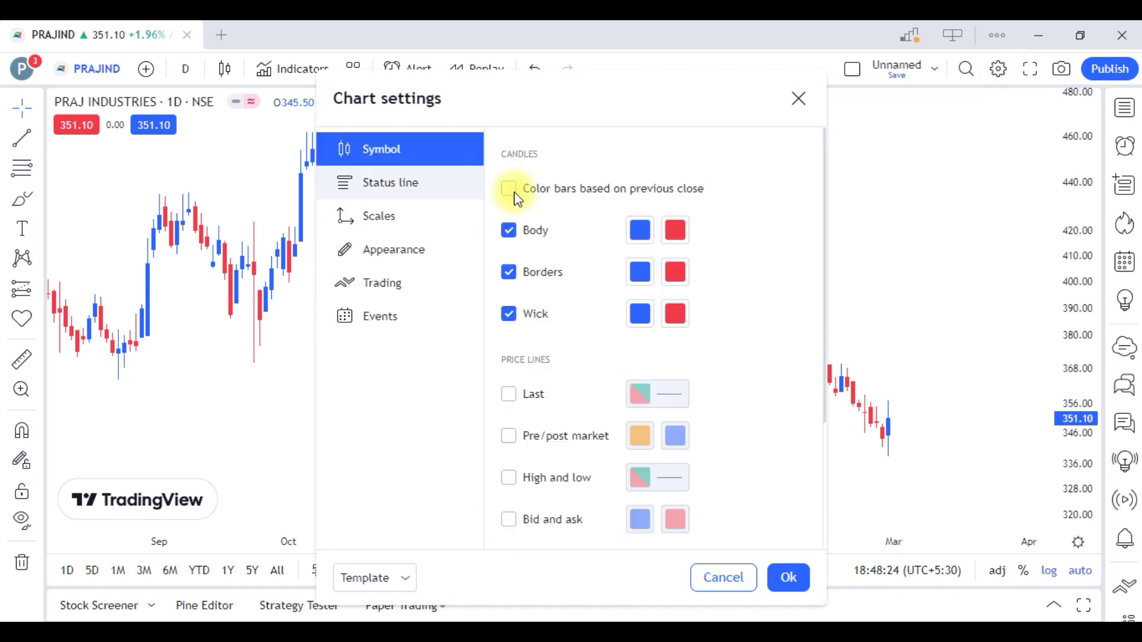
left_click(399, 288)
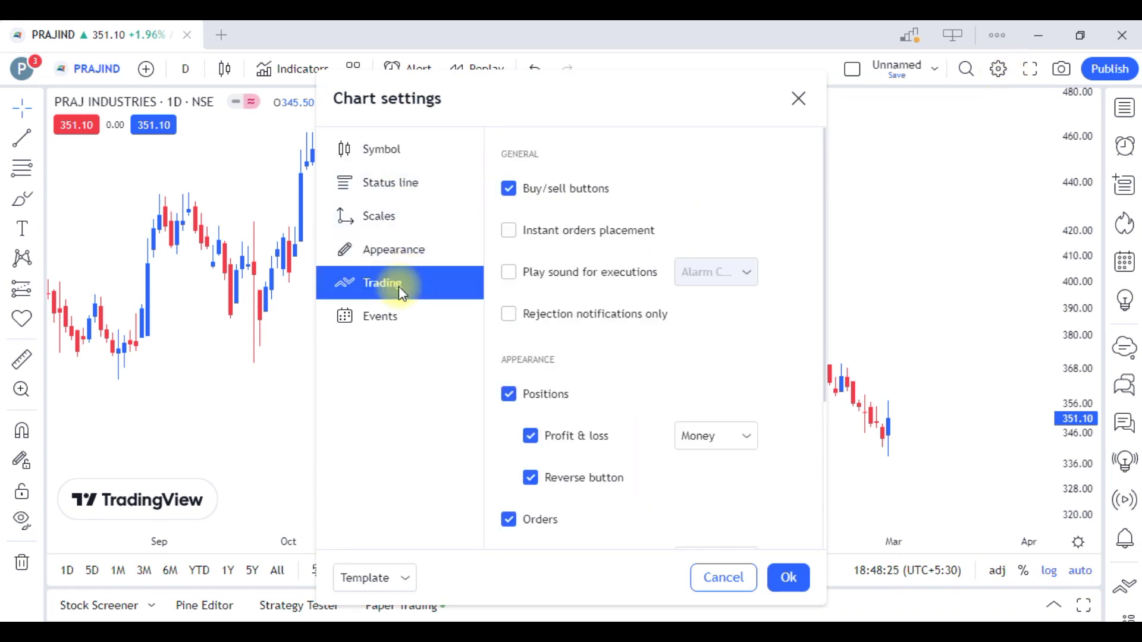
left_click(509, 189)
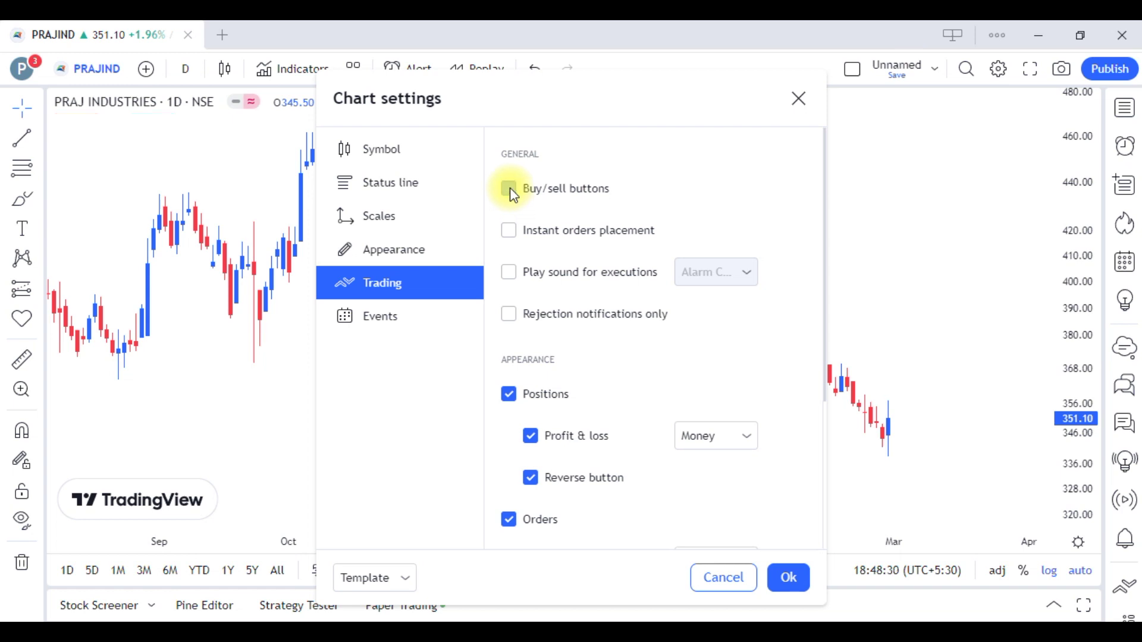
left_click(509, 189)
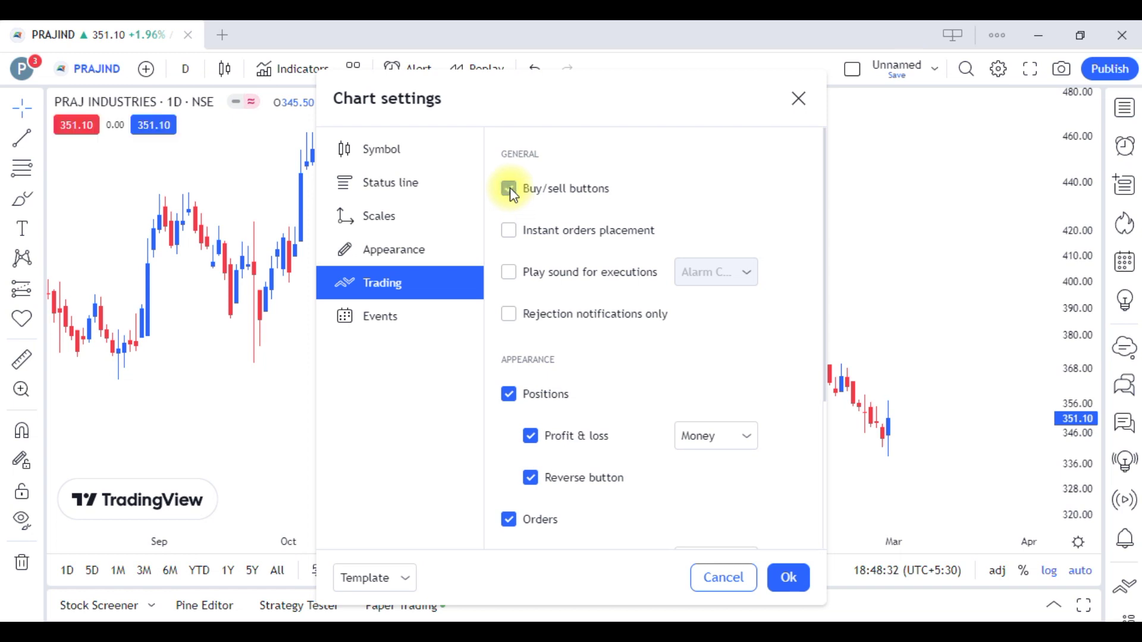
left_click(789, 577)
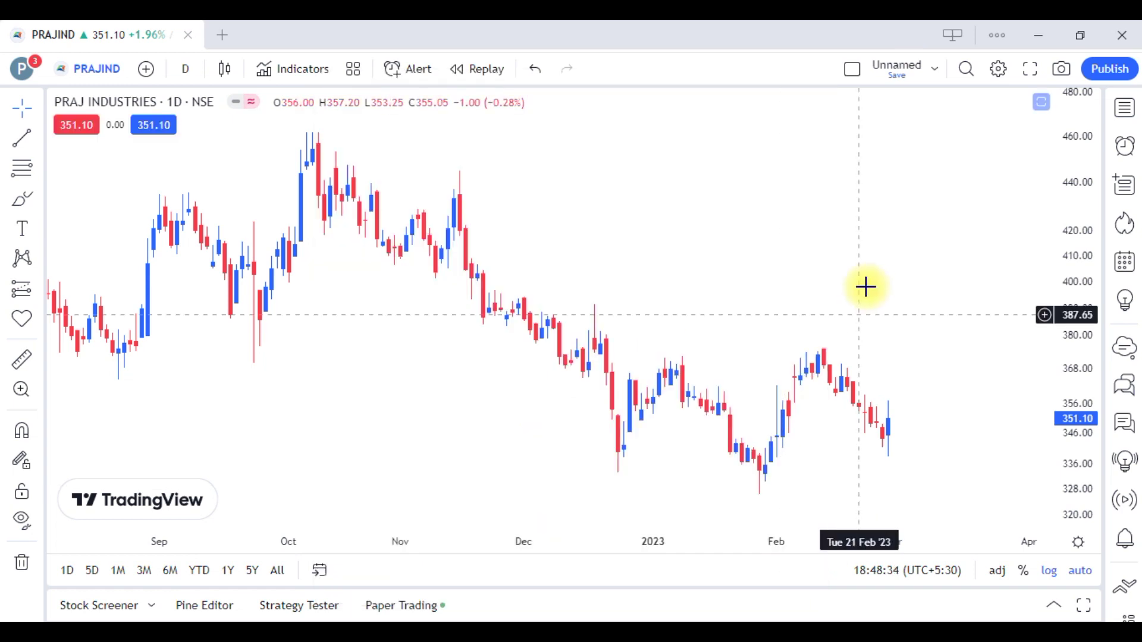
Send a 1-unit market buy of NSE:PRAJIND, which is rejected as outside the trading session
left_click(154, 127)
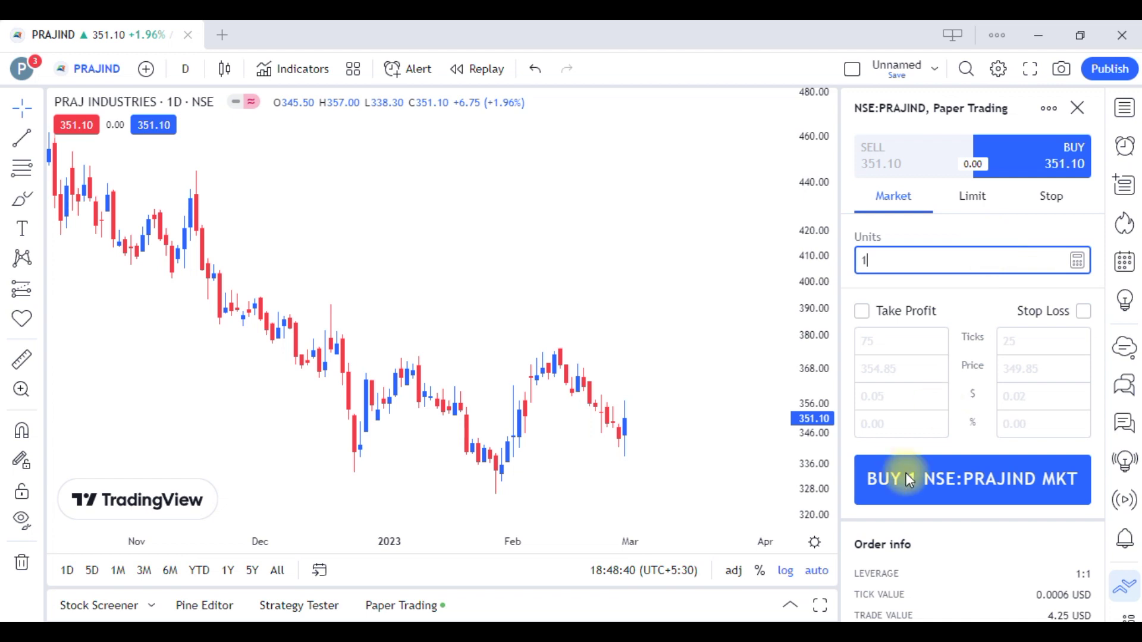
left_click(949, 476)
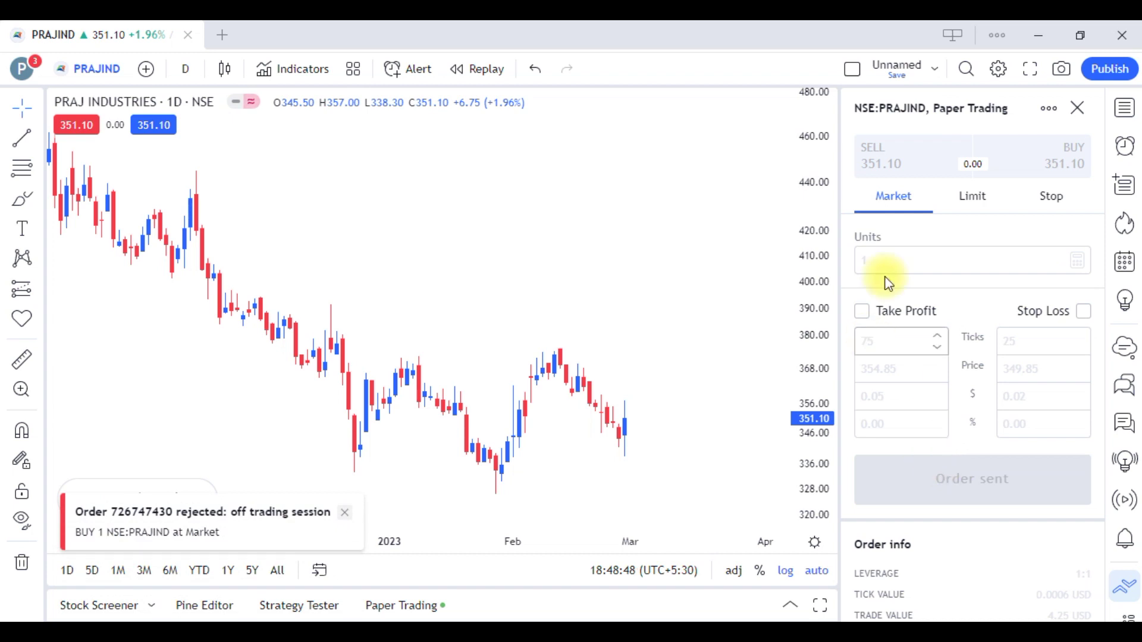
left_click(1070, 111)
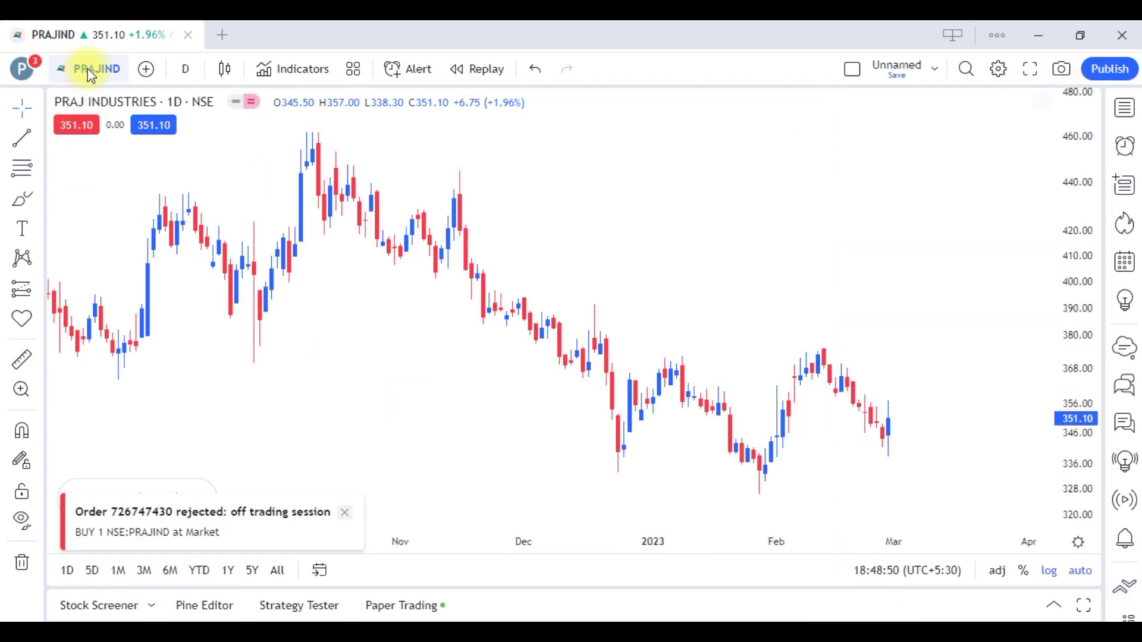
left_click(88, 69)
Switch the chart to Bitcoin / U.S. Dollar and market-buy 1 BITSTAMP:BTCUSD at 23 435.00
type("BITCOIN")
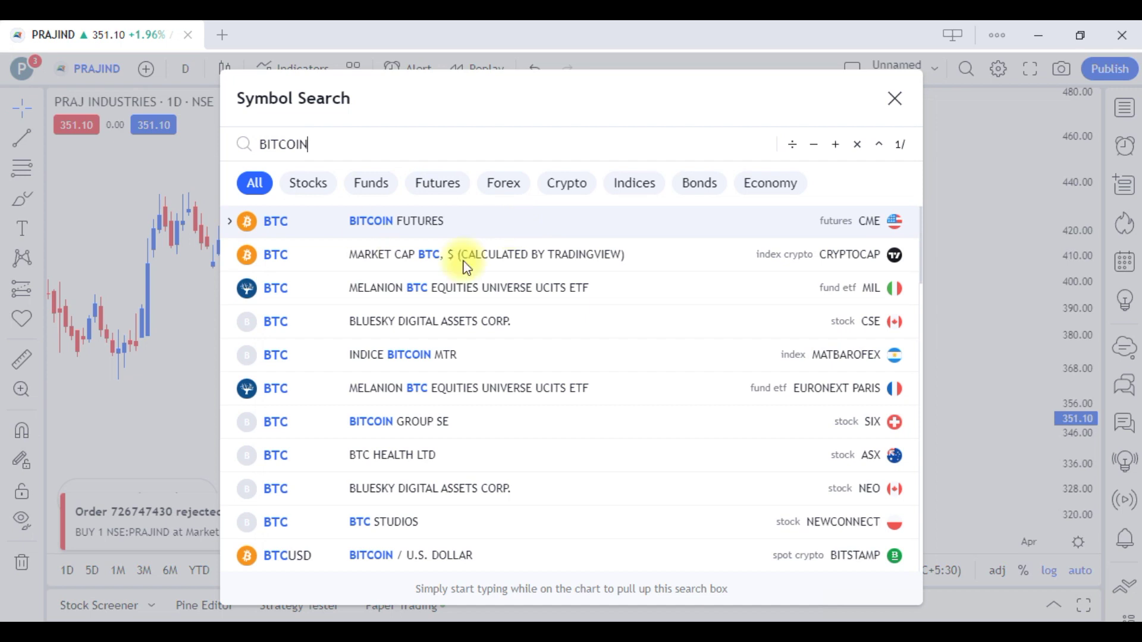
left_click(584, 314)
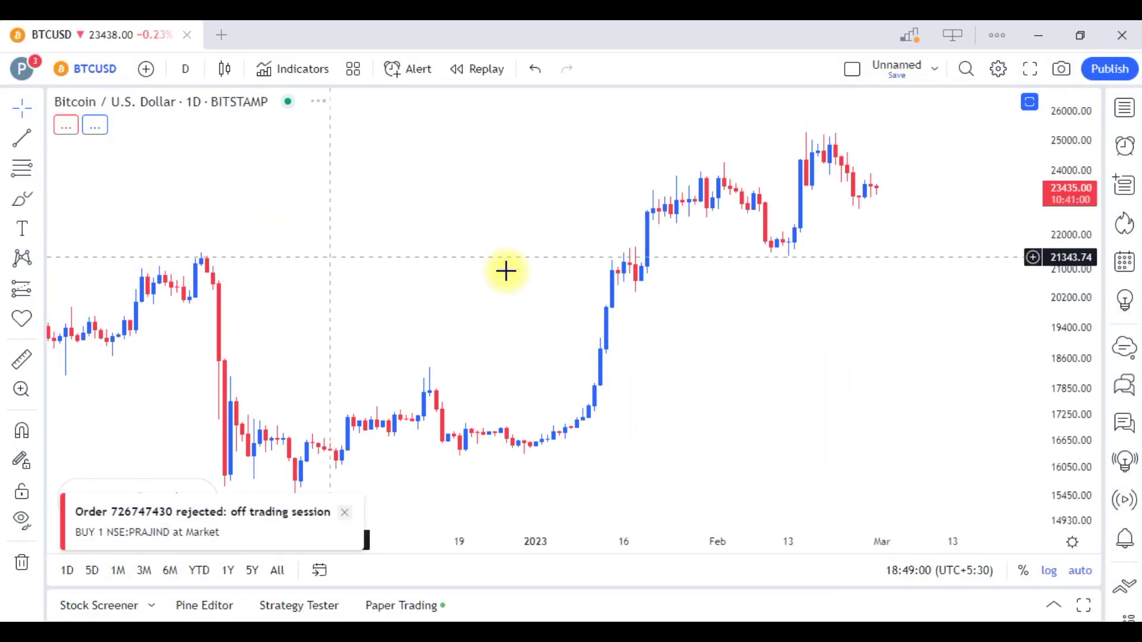
left_click(176, 127)
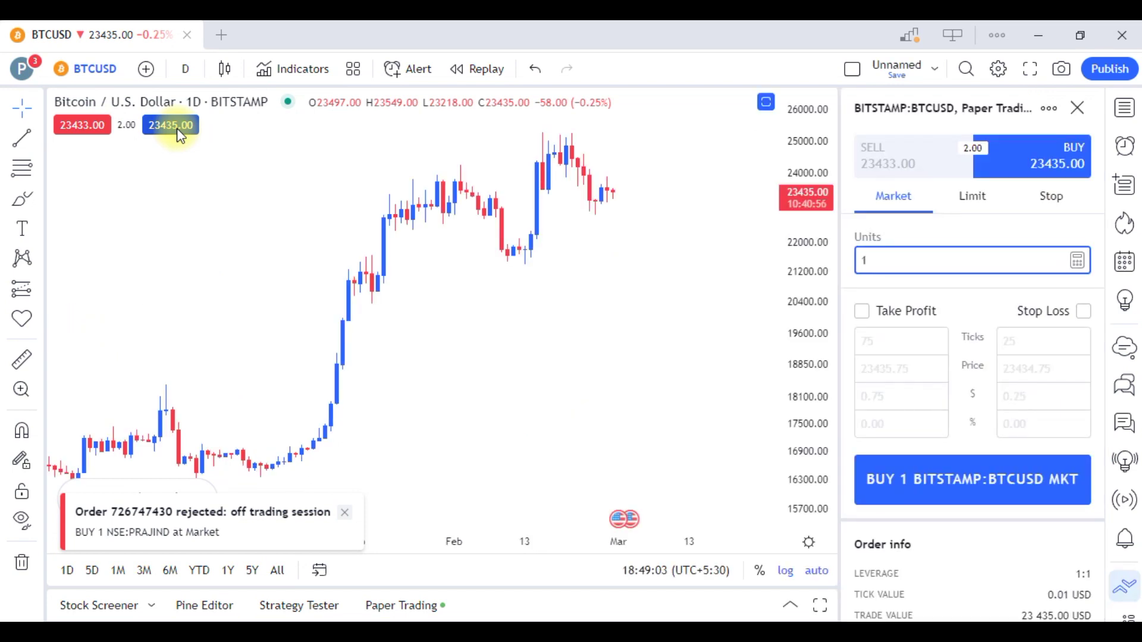
left_click(944, 481)
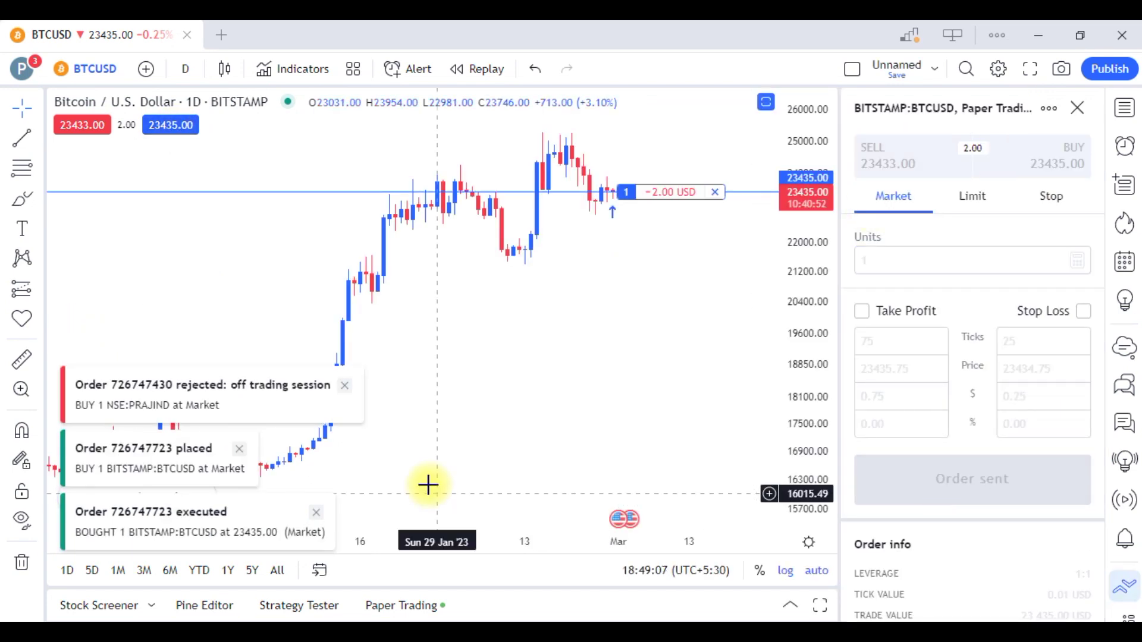
Show the Paper Trading positions with the BTCUSD long at −2.00 USD P&L
left_click(791, 605)
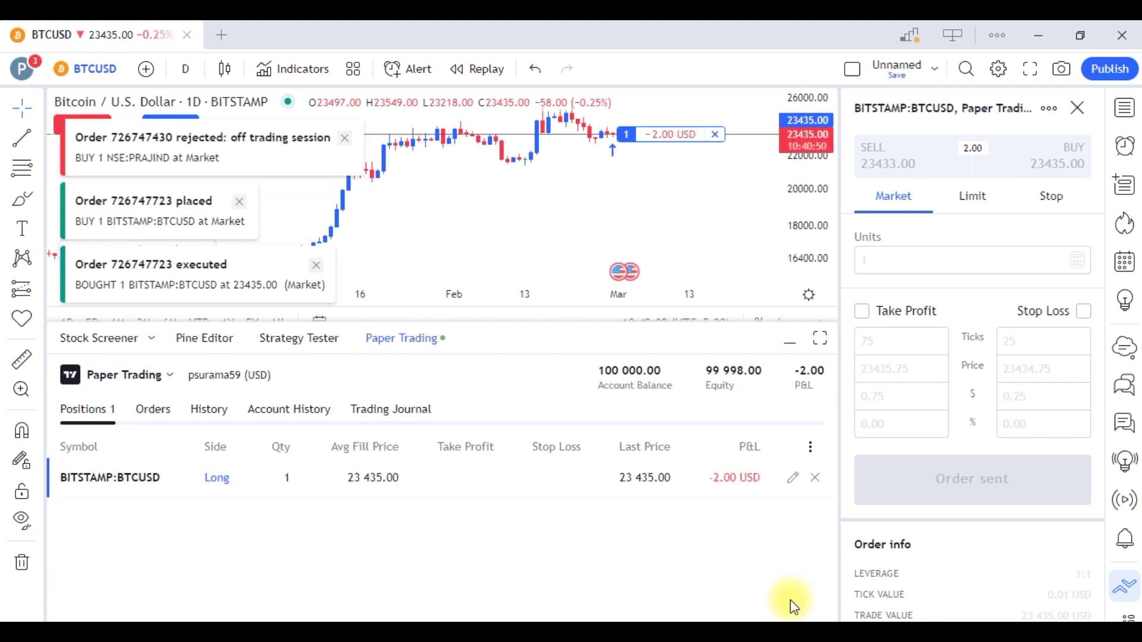
left_click(791, 348)
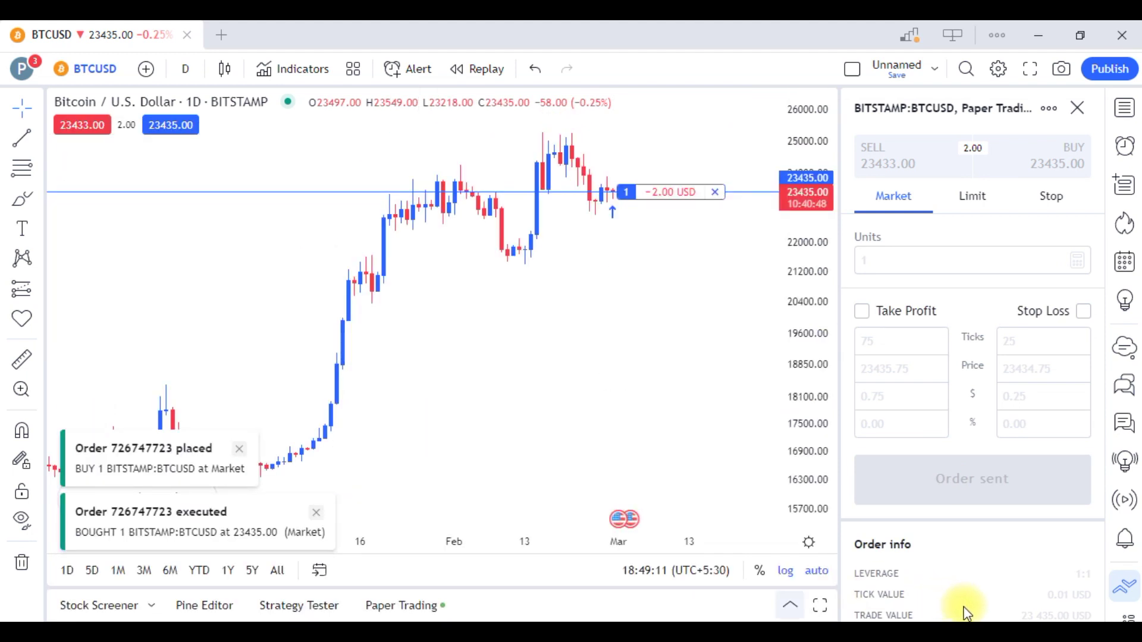
left_click(792, 606)
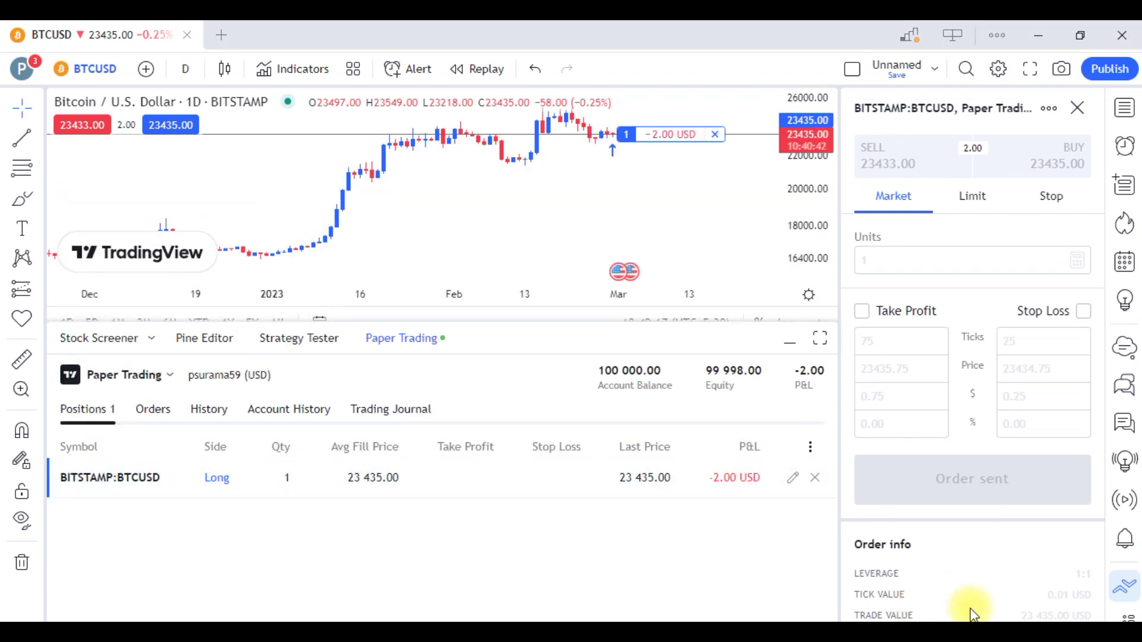
Hide the account panel and drag a take-profit up to 25 240.68 (1.81%, 1805.68 USD reward)
left_click_drag(57, 445, 58, 391)
mouse_move(746, 454)
left_mouse_down()
mouse_move(688, 528)
mouse_move(810, 528)
mouse_move(669, 440)
left_mouse_up()
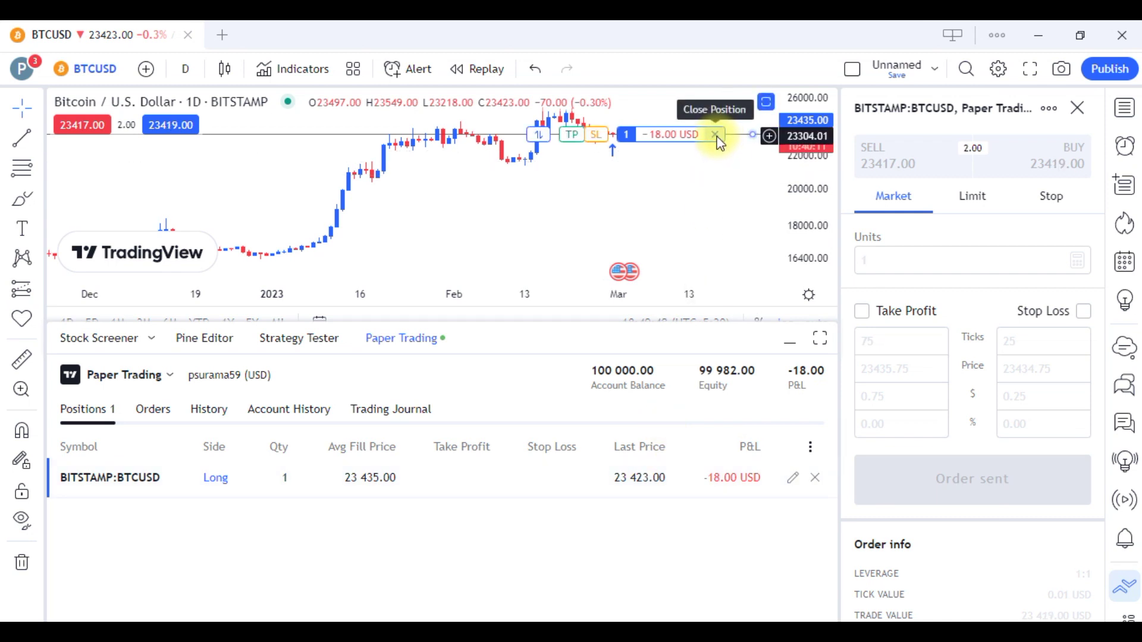
left_click(790, 341)
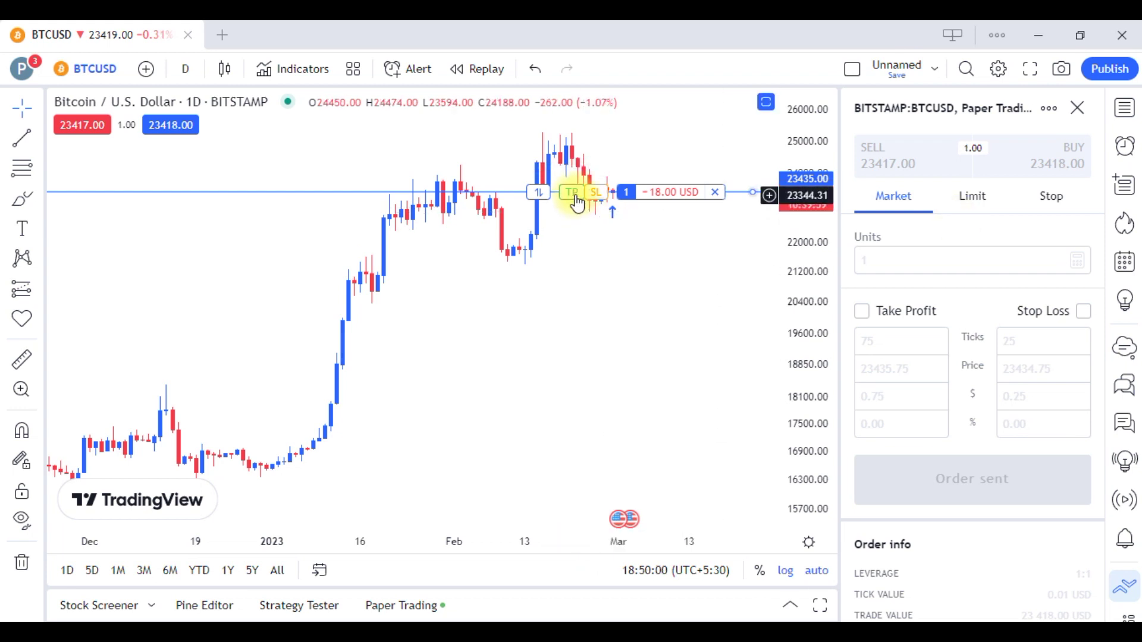
left_click_drag(576, 203, 585, 142)
Confirm the 25 240.68 take-profit, then drag and confirm a 21 981.31 stop-loss below entry
left_click(981, 316)
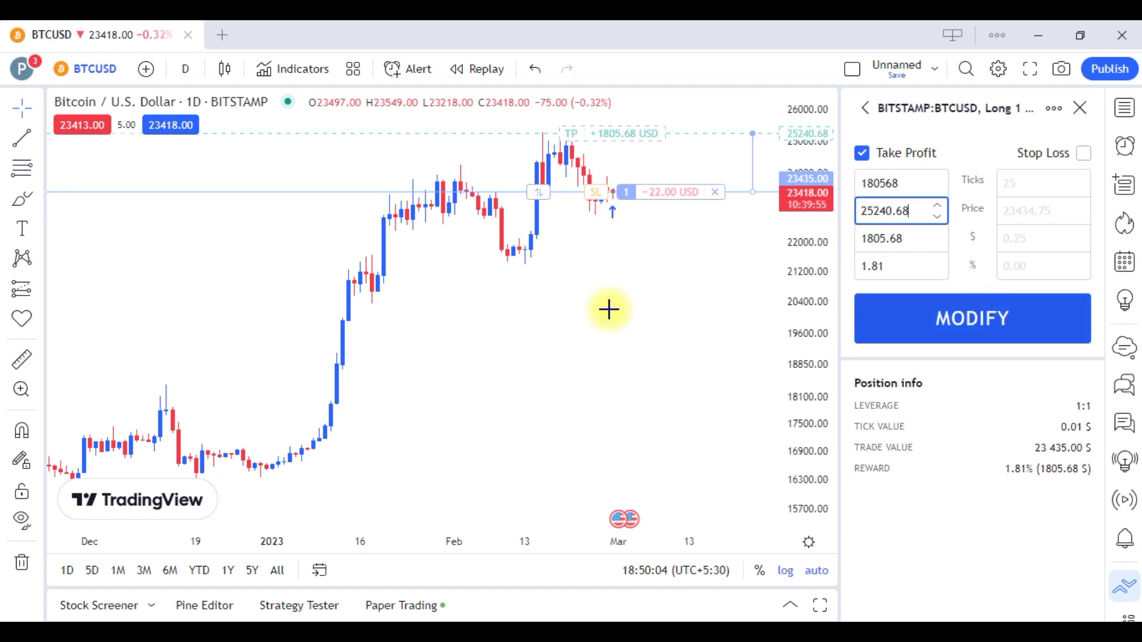
left_click_drag(597, 205, 595, 244)
left_click(954, 309)
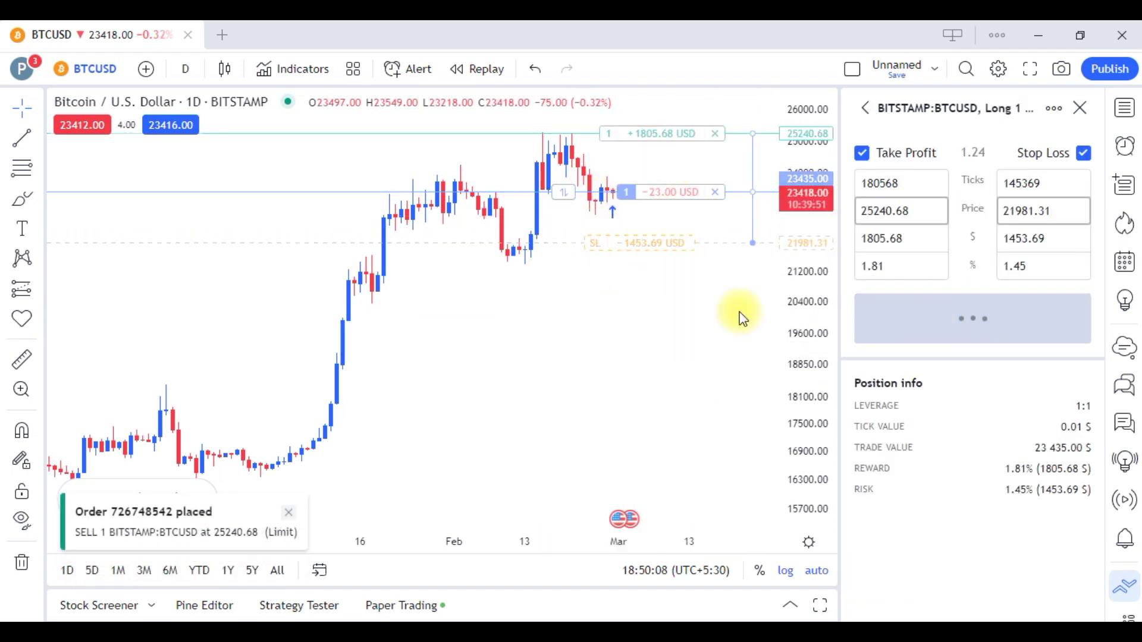
left_click(715, 192)
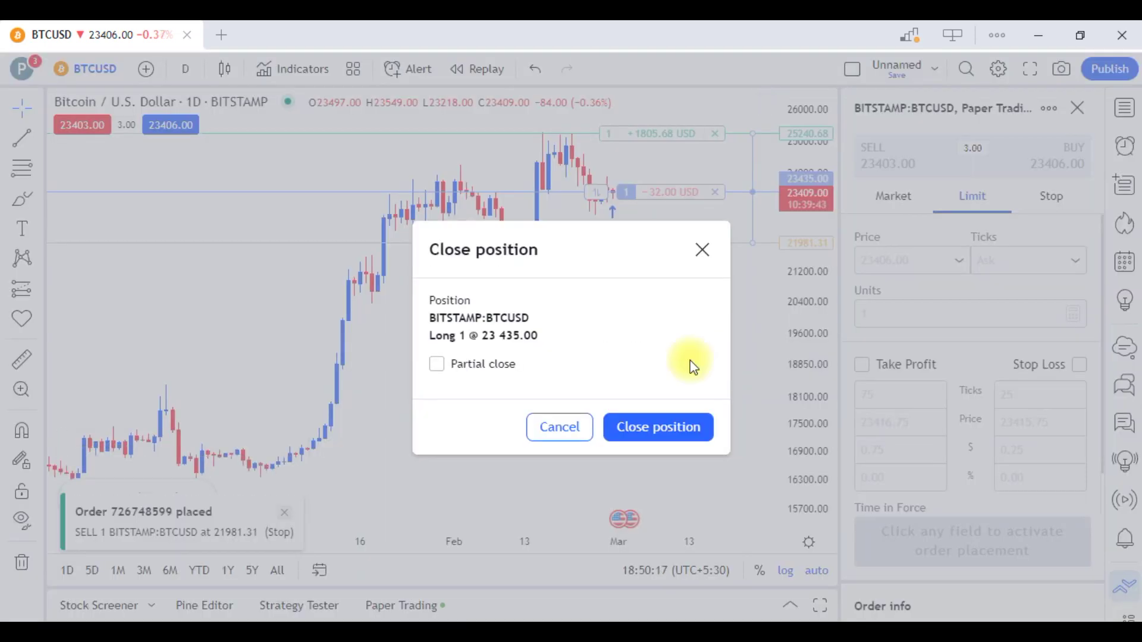
Close the BTCUSD position at 23 403.00, then review History, Trading Journal and the empty Positions list
left_click(659, 426)
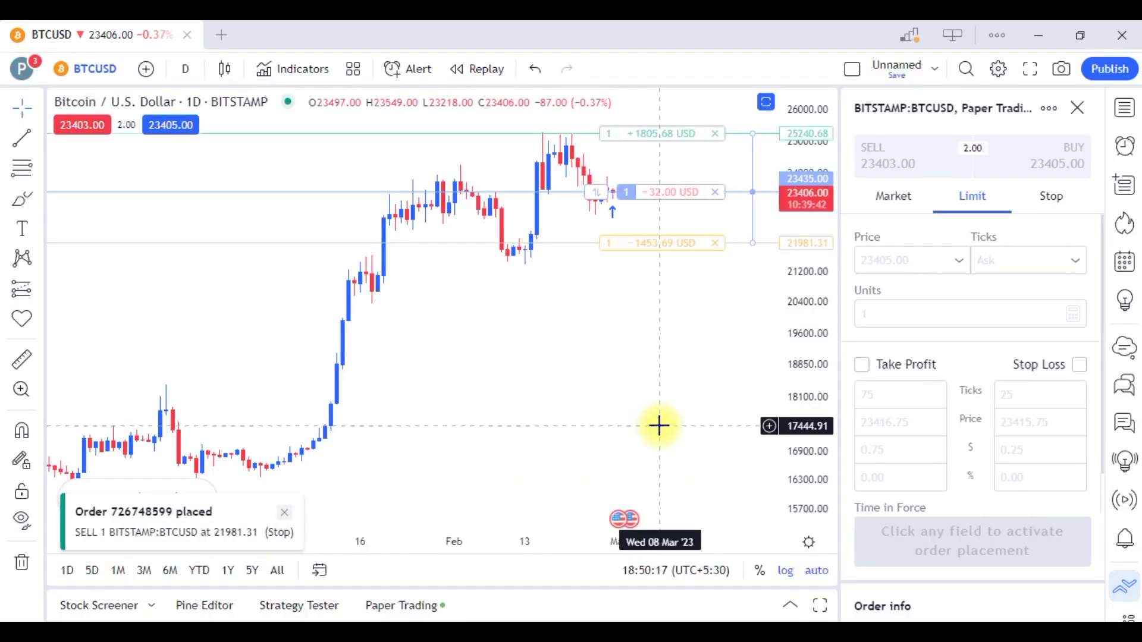
left_click(789, 605)
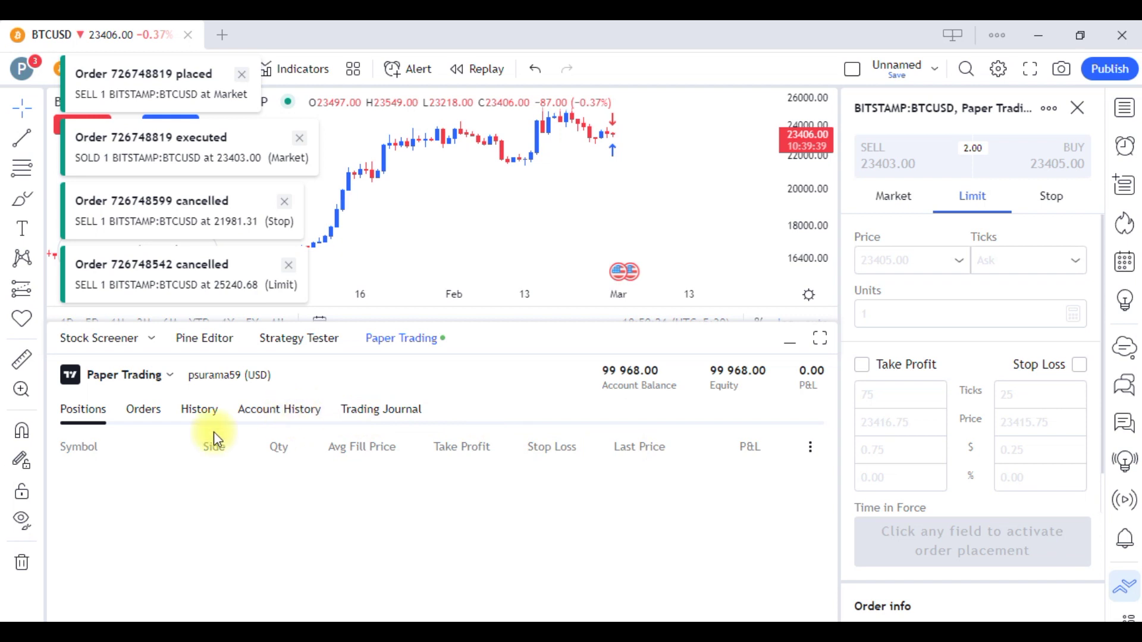
left_click(198, 410)
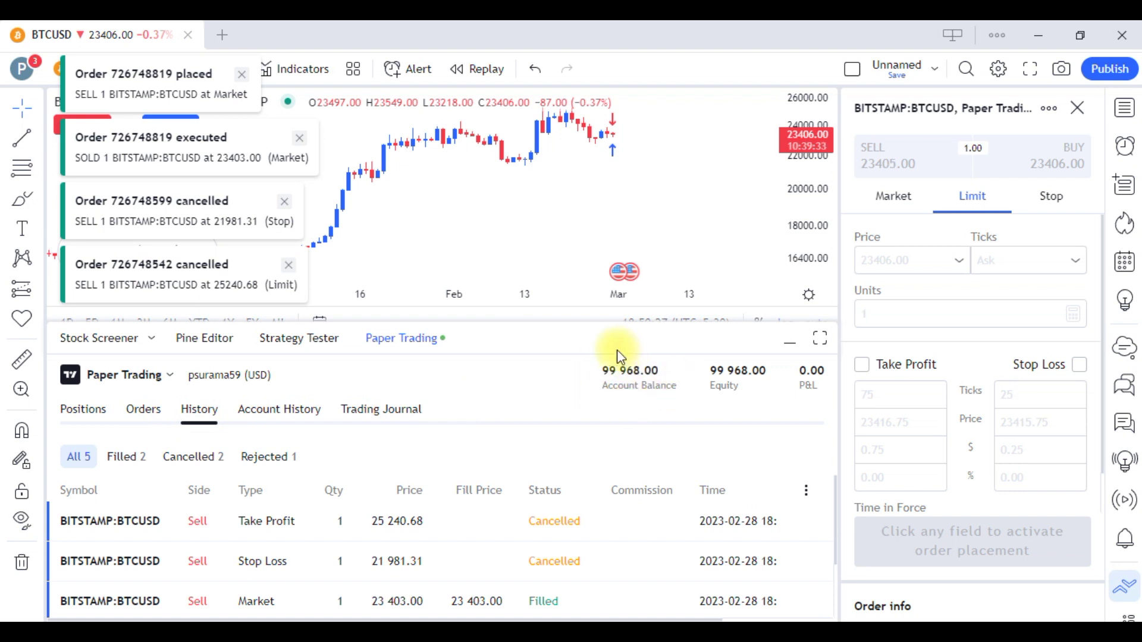
left_click(403, 409)
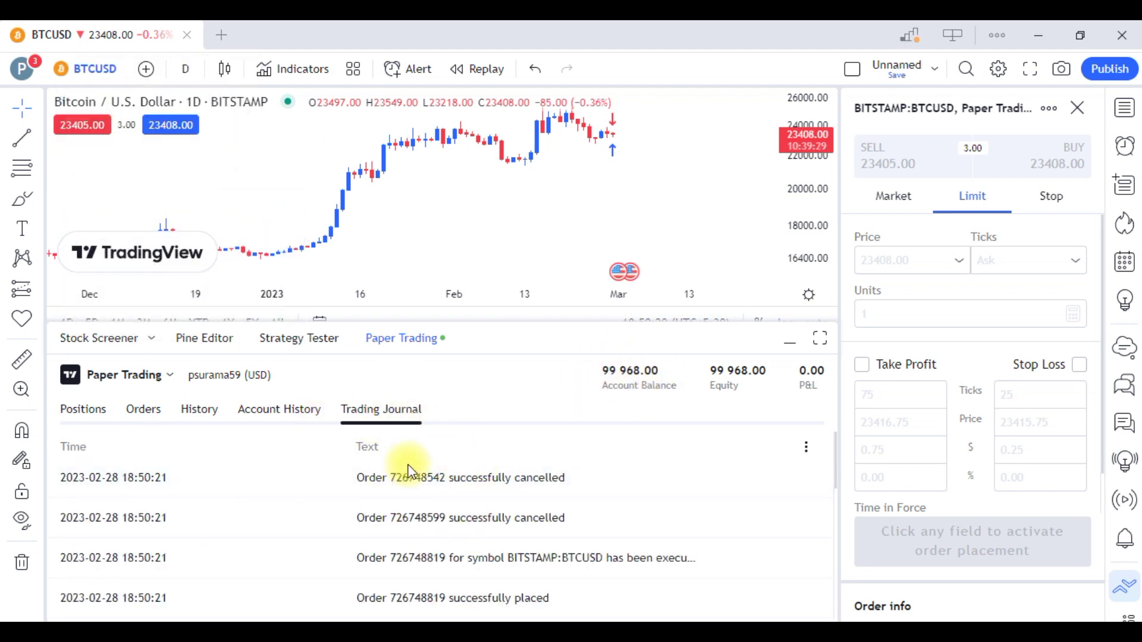
left_click(93, 413)
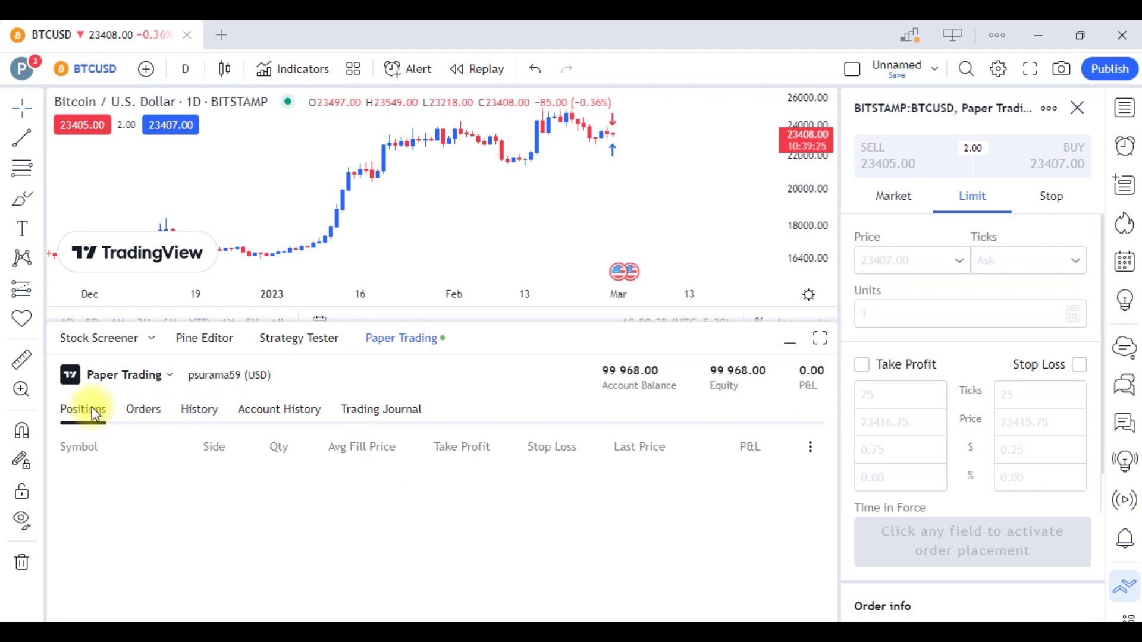
left_click(1124, 587)
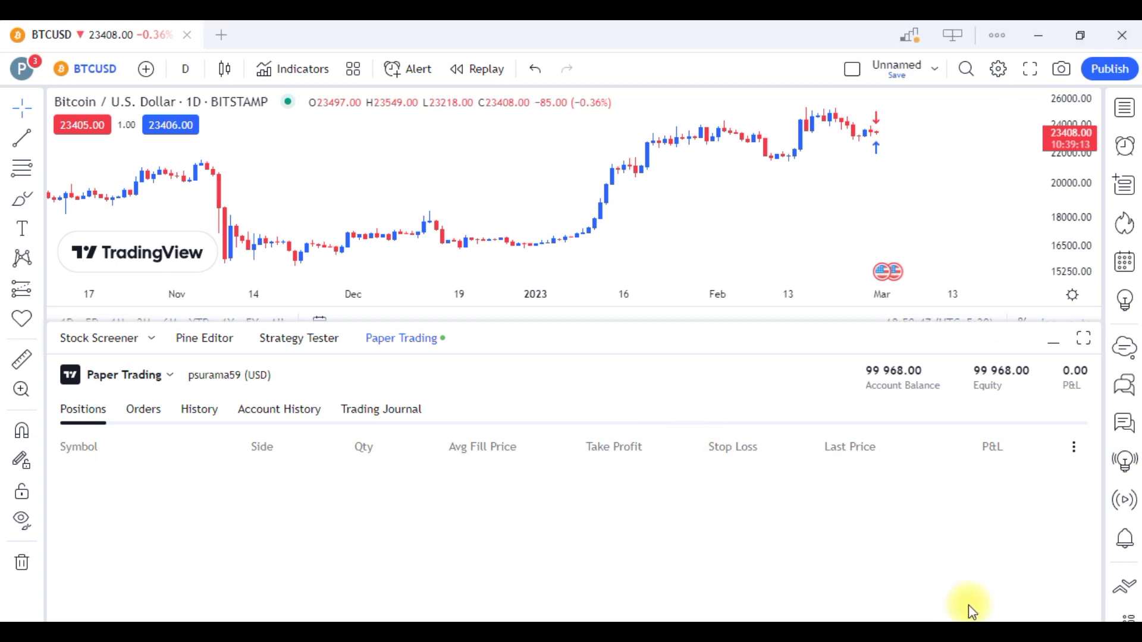
Log out of Paper Trading and collapse the Trading Panel so the BTCUSD daily chart fills the window
mouse_move(83, 337)
left_mouse_down()
mouse_move(69, 426)
mouse_move(19, 292)
left_mouse_up()
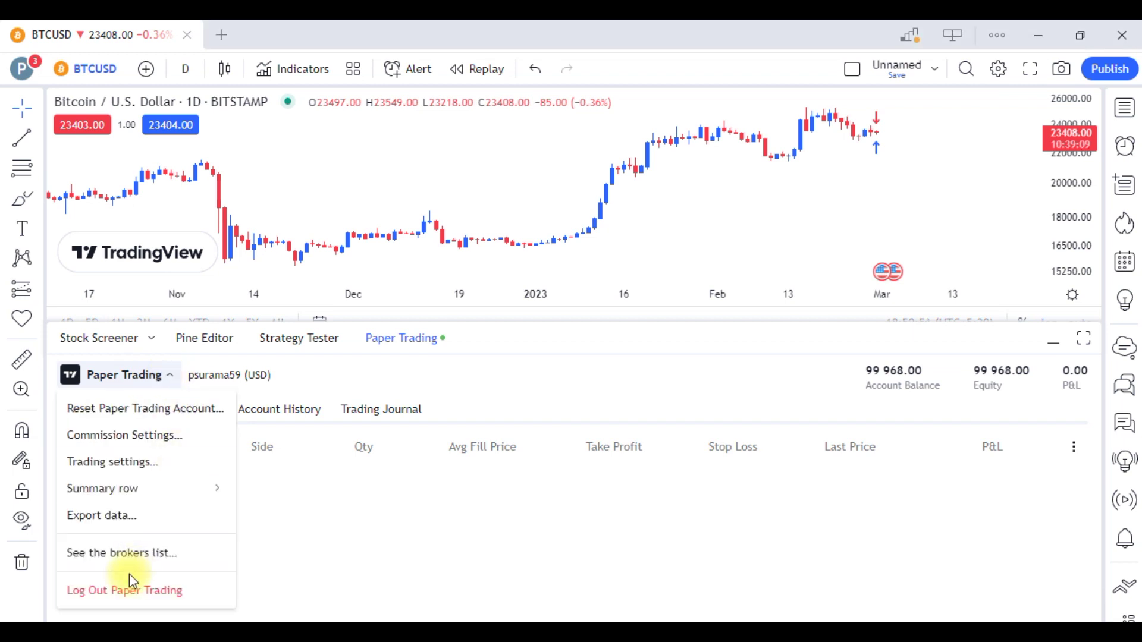
left_click(122, 595)
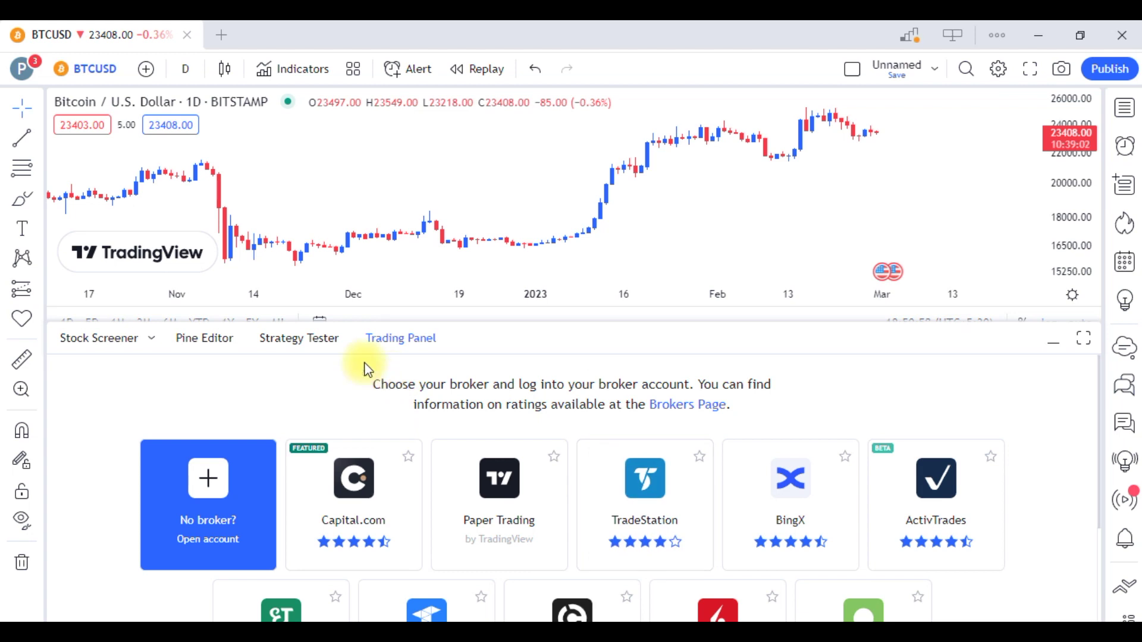
mouse_move(510, 543)
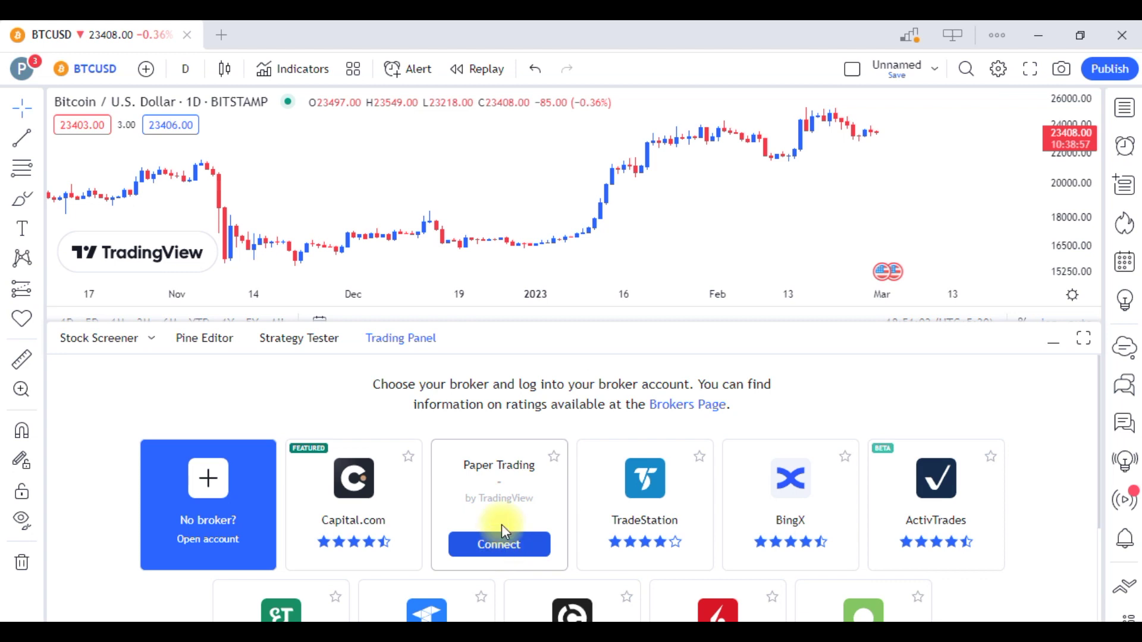
left_click(1050, 343)
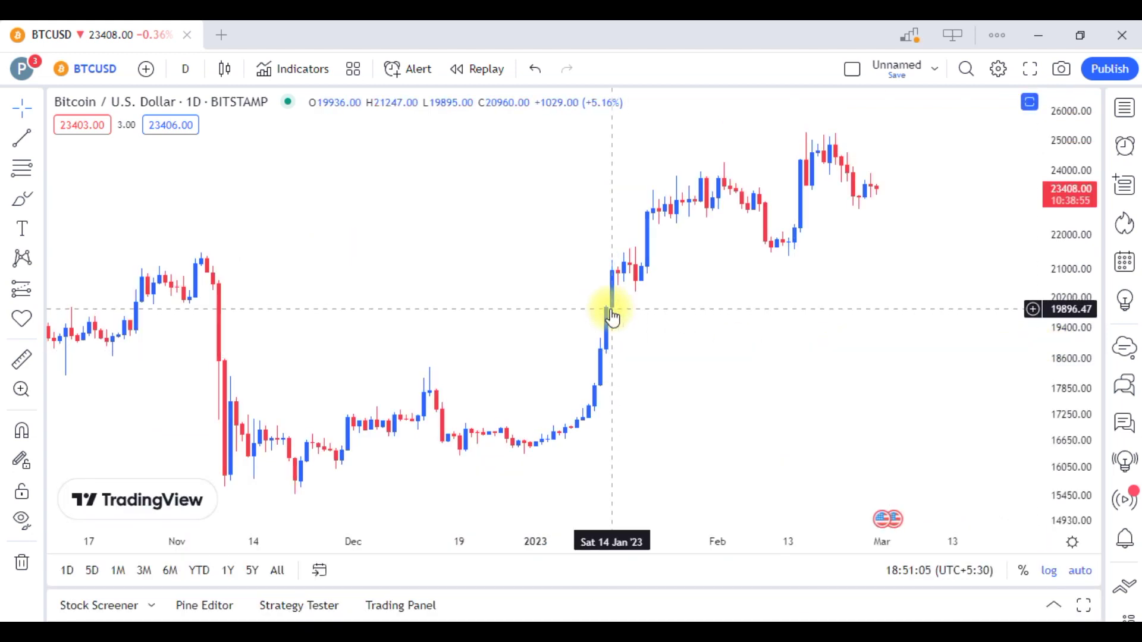